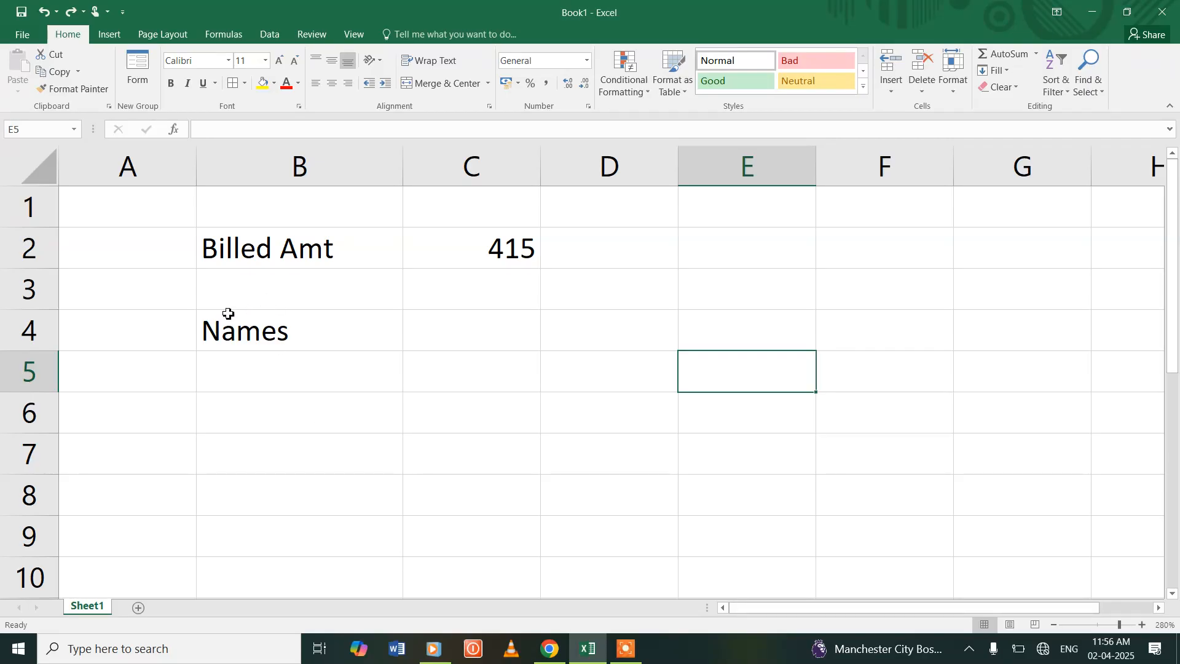
Apply all borders to the range B4:C9.
drag(220, 315, 541, 532)
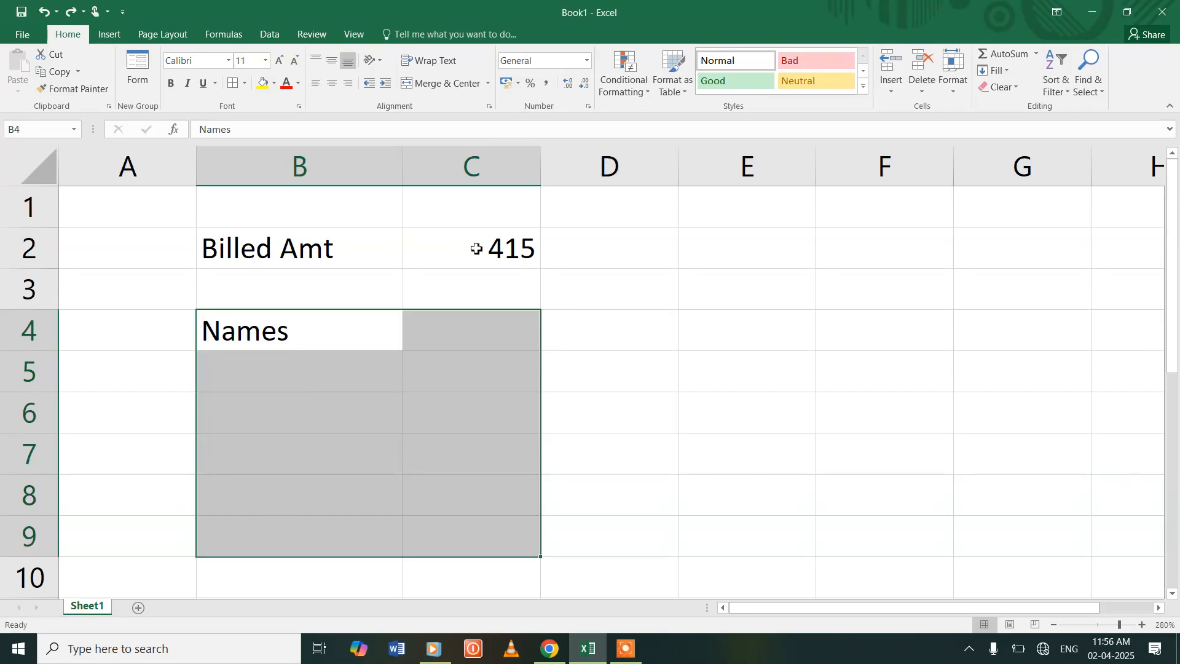
click(245, 83)
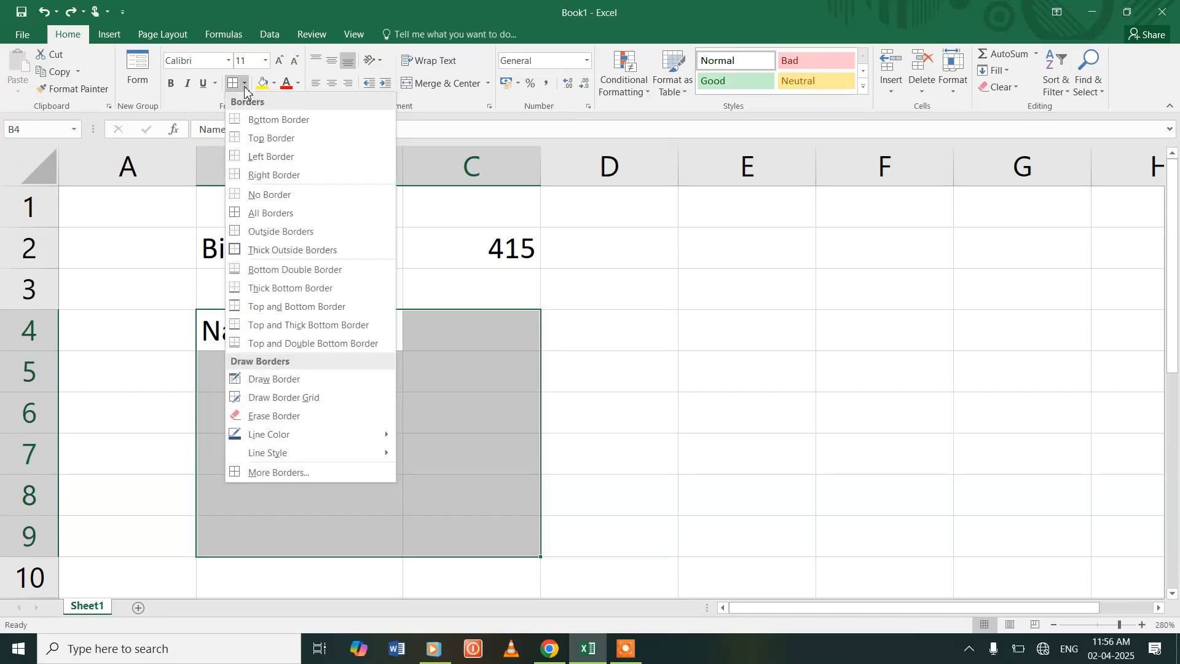
click(273, 212)
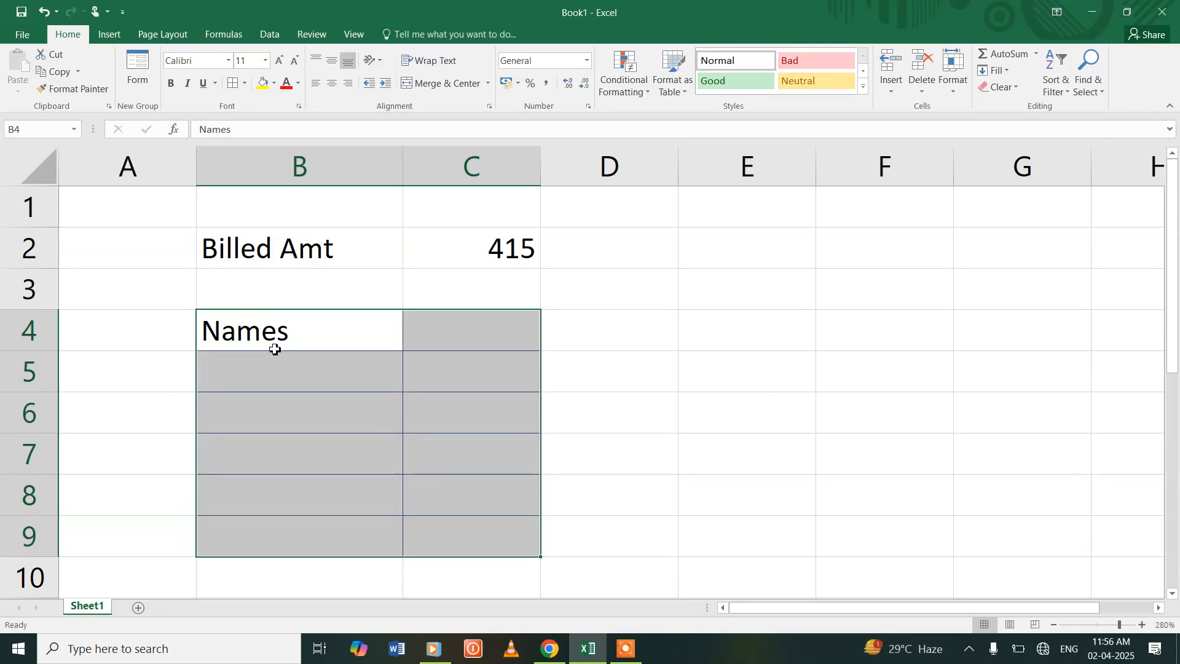
Start an IF formula in C5 that tests ISBLANK(B5) and returns an empty string "" when true.
click(233, 375)
click(439, 373)
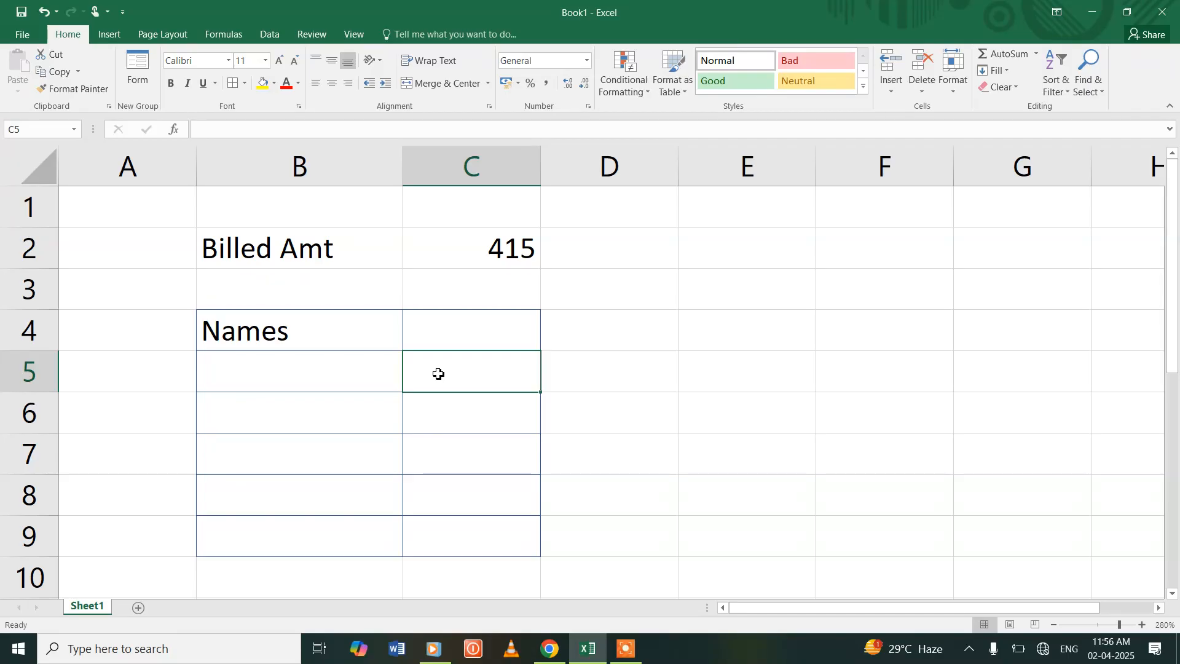
text(=)
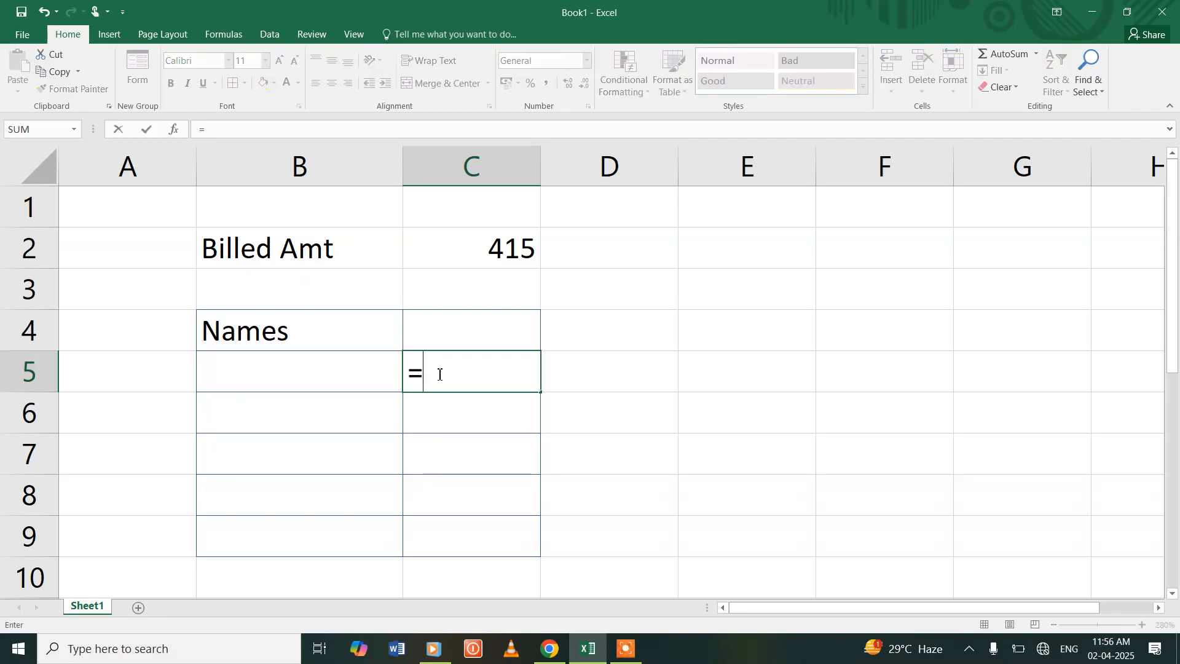
text(if)
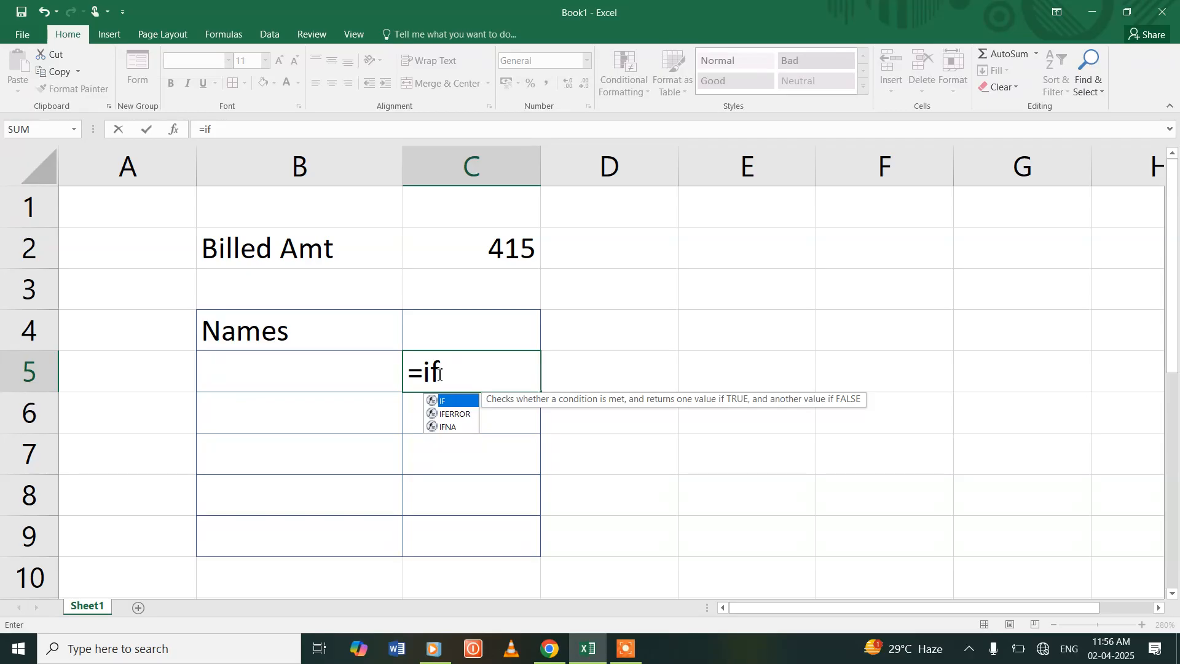
key(Tab)
text(is)
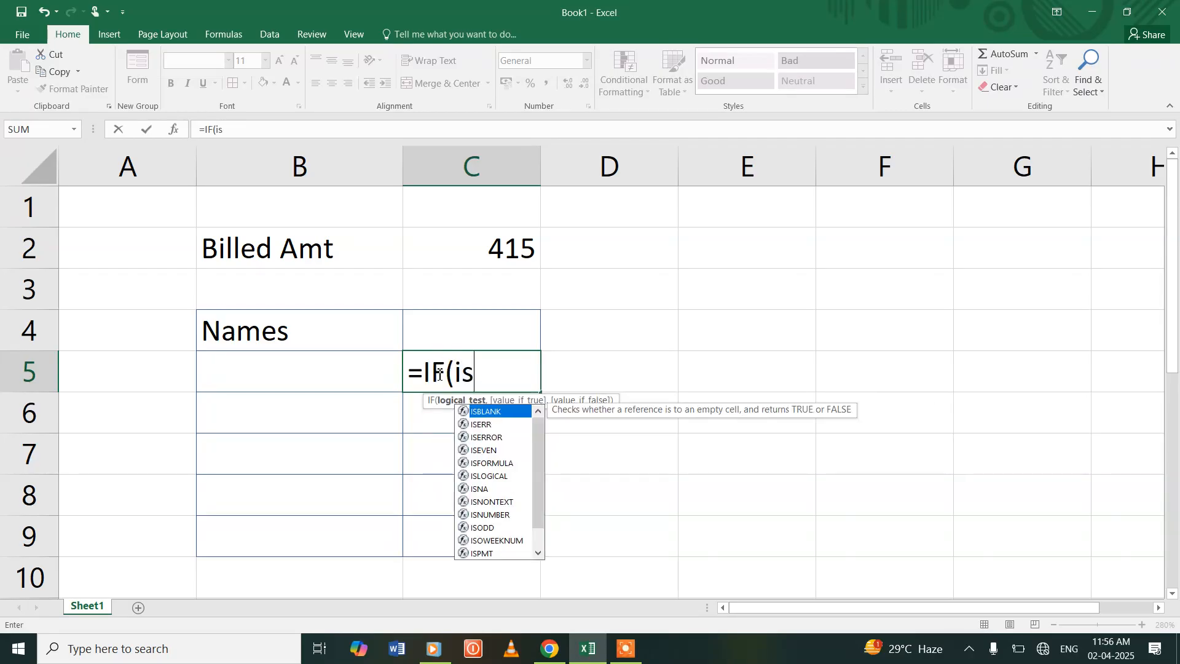
key(Tab)
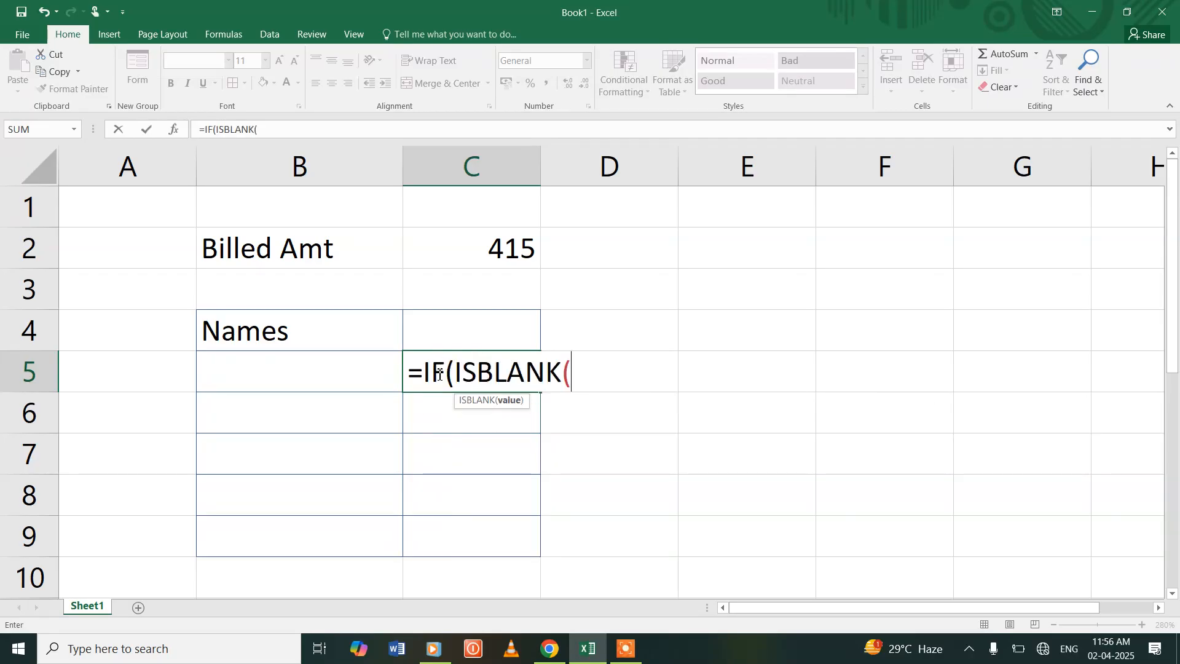
click(271, 372)
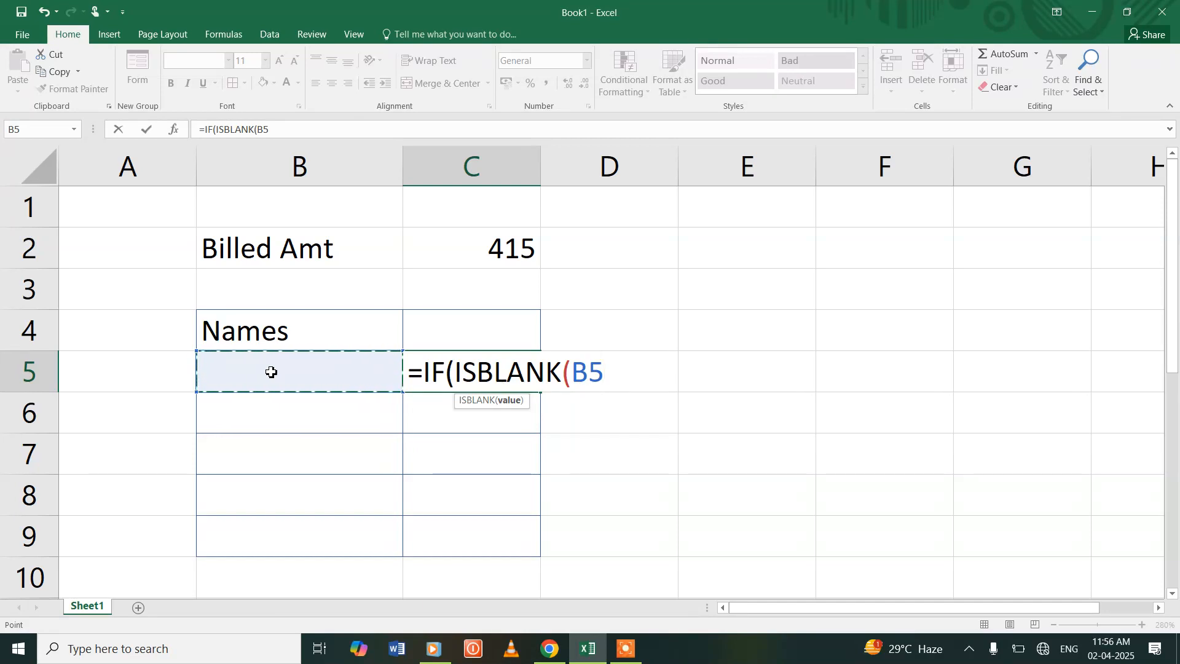
text(,)
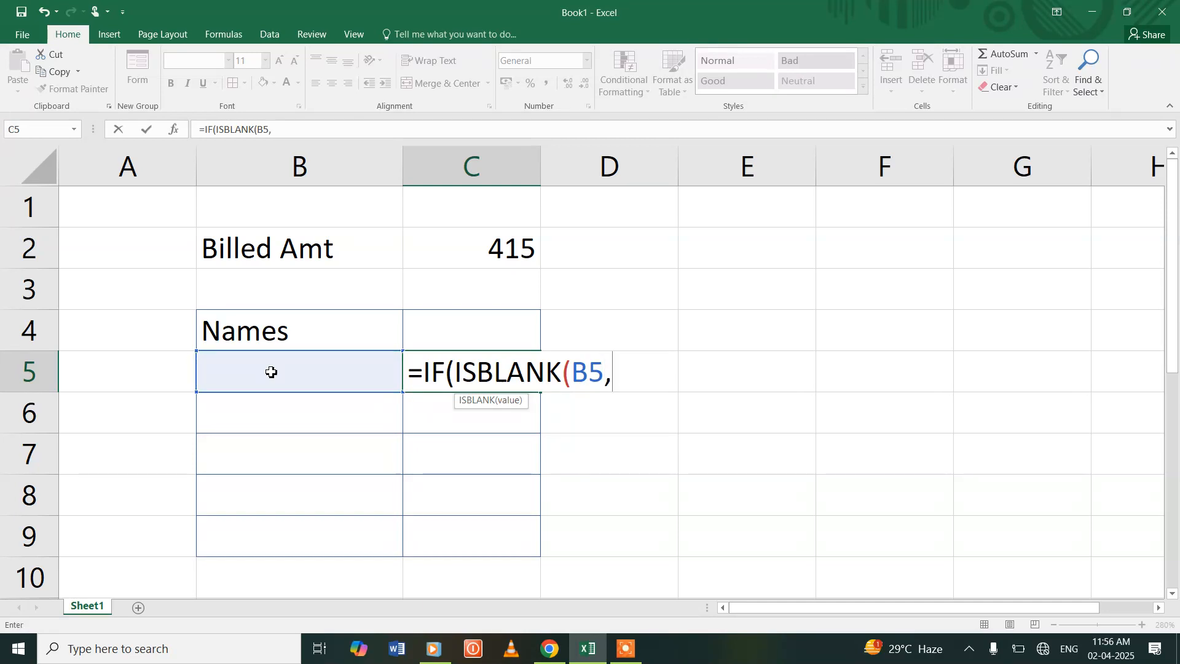
key(BackSpace)
text(),)
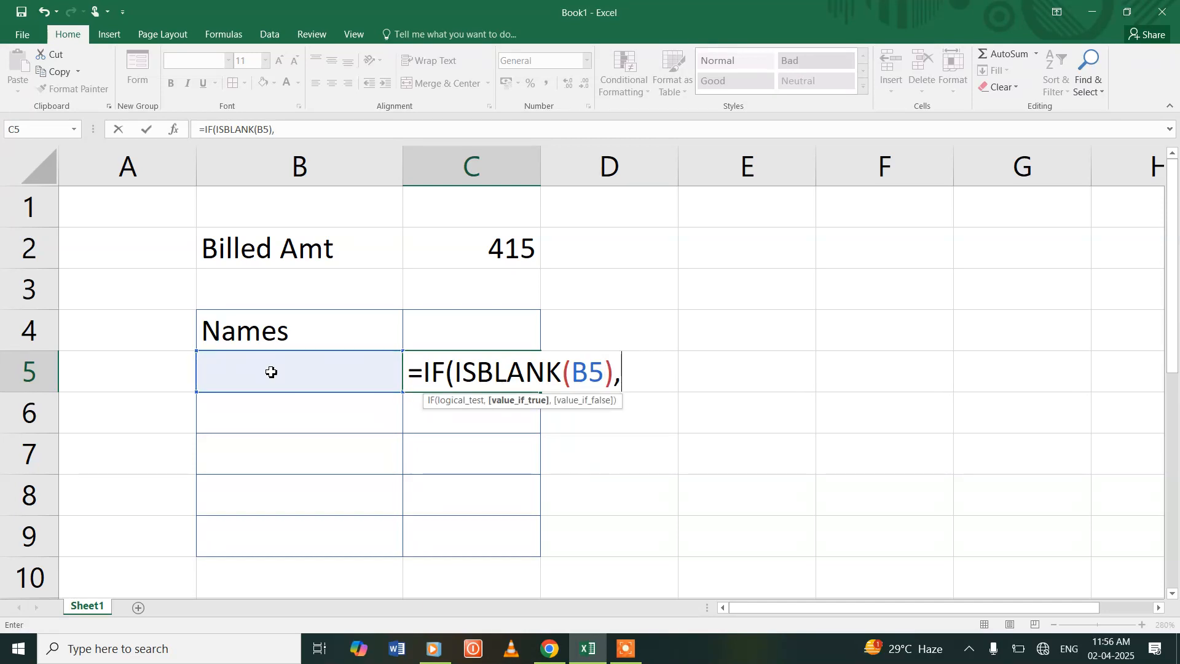
text("")
text(,)
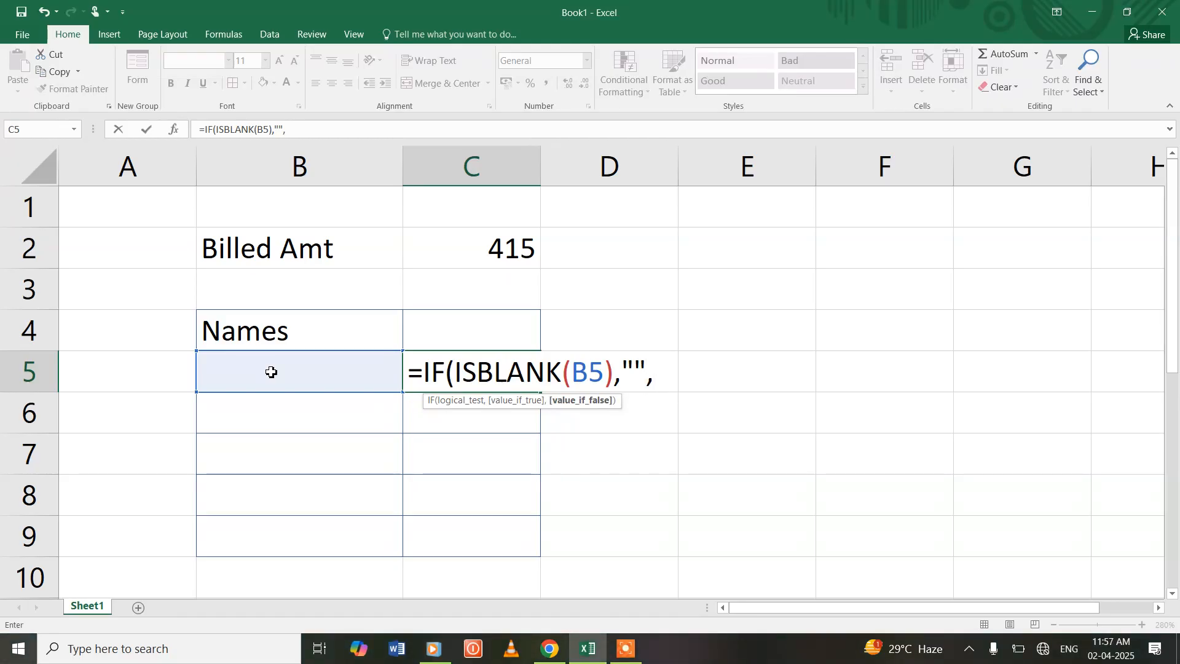
Complete the C5 formula with $C$2/COUNTA($B$5:$B$9) as its value if false.
click(444, 248)
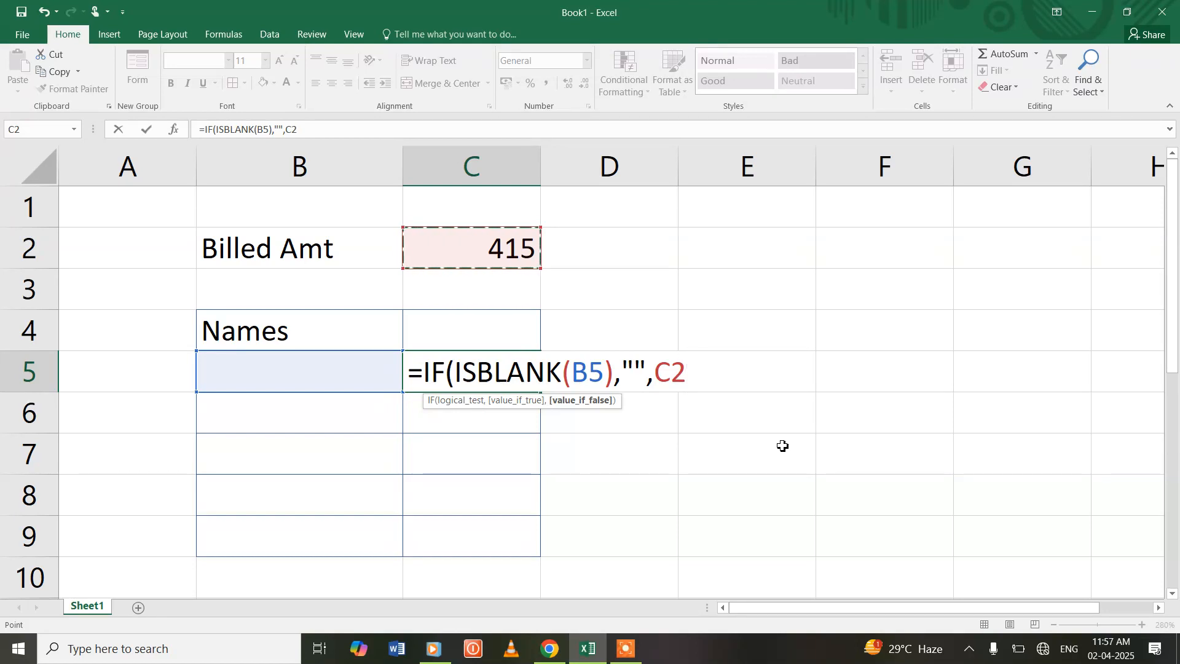
key(XF86AudioRaiseVolume)
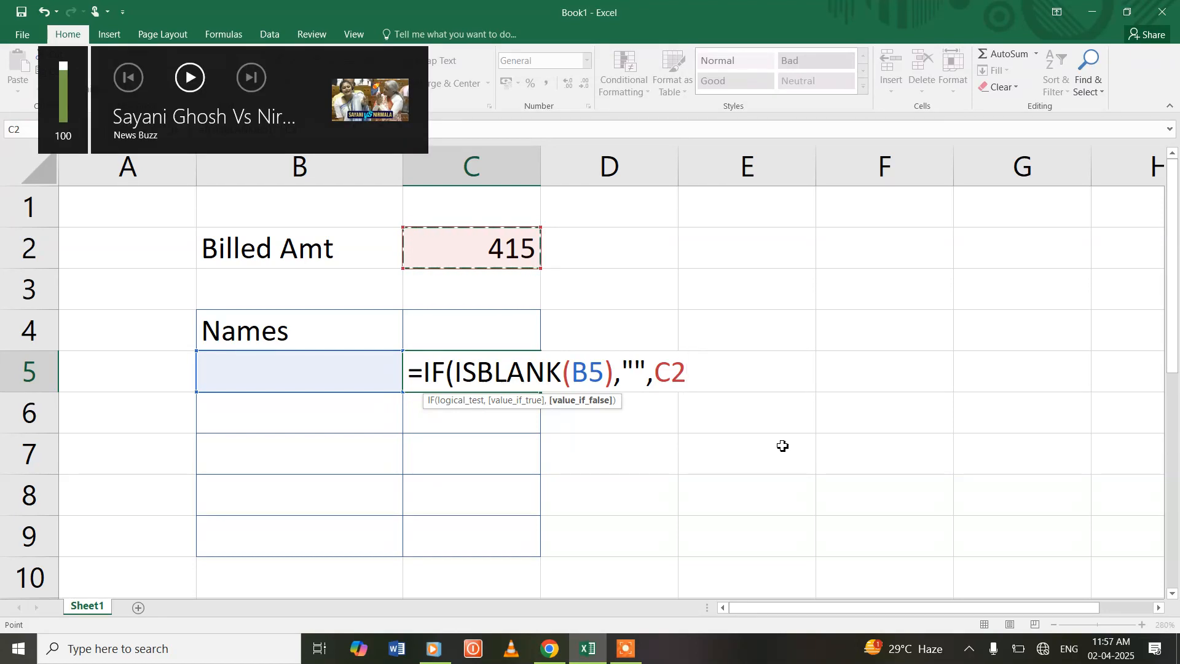
key(F4)
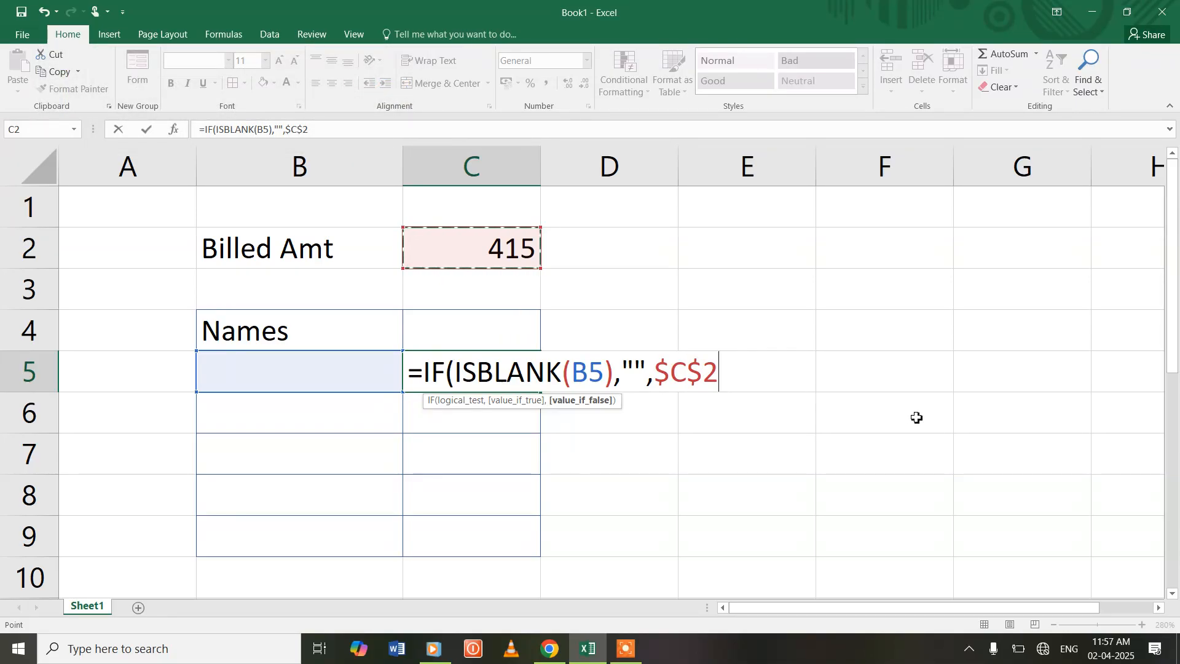
text(/)
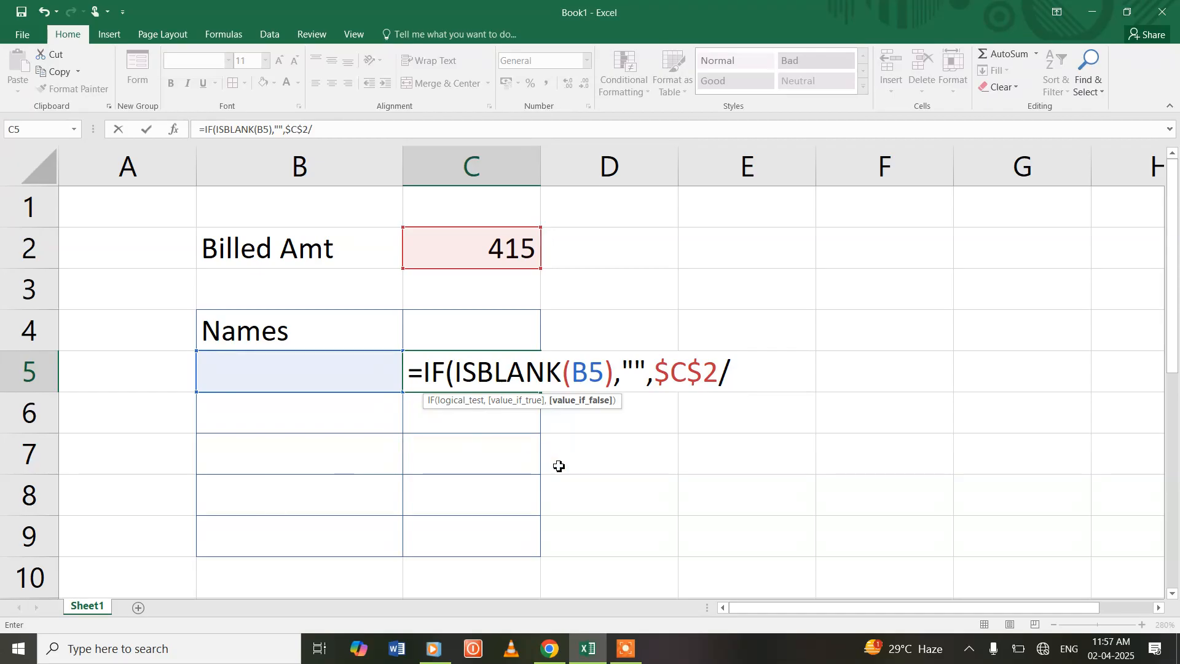
text(c)
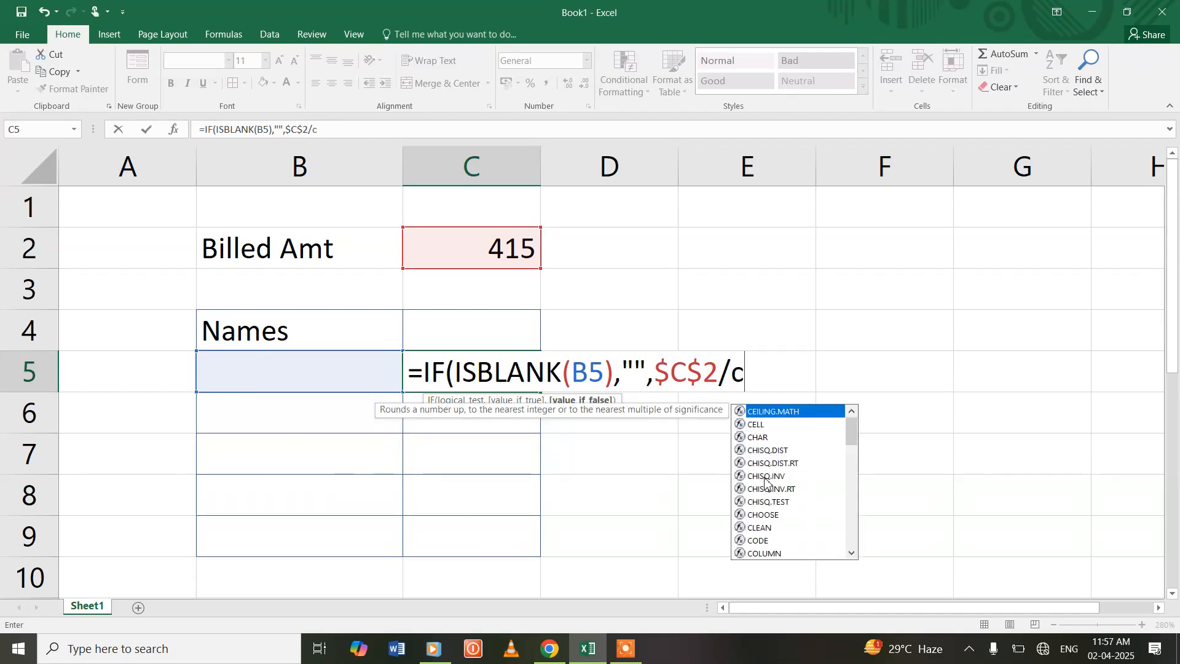
text(ount)
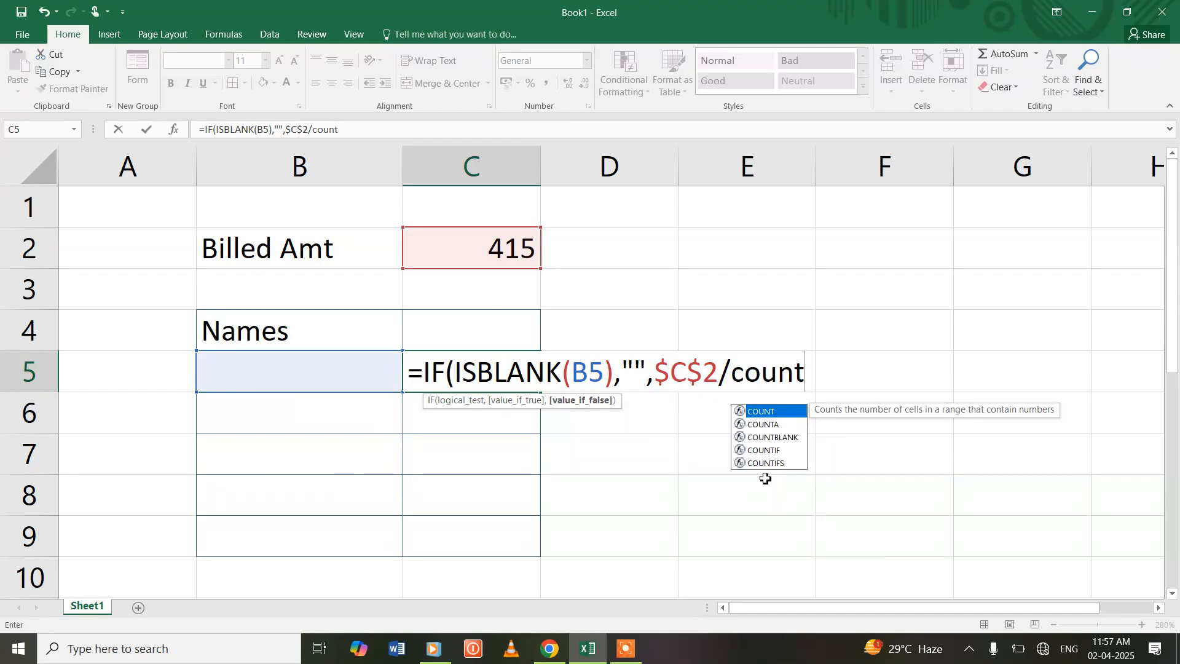
key(Down)
key(Tab)
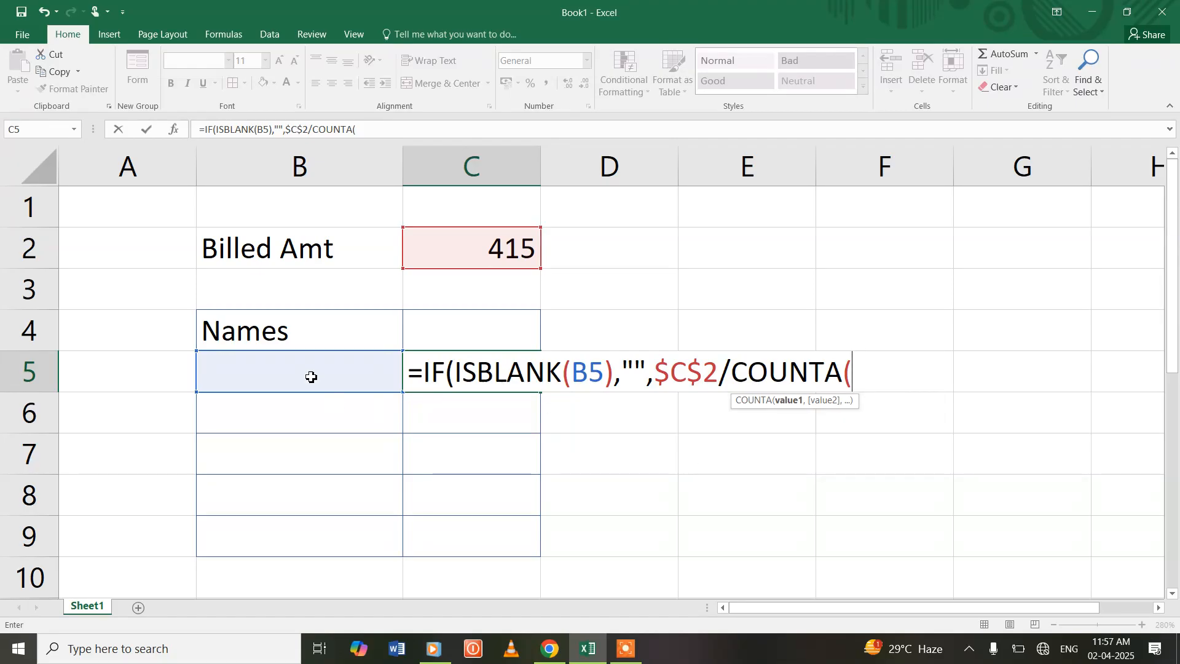
drag(301, 369, 315, 532)
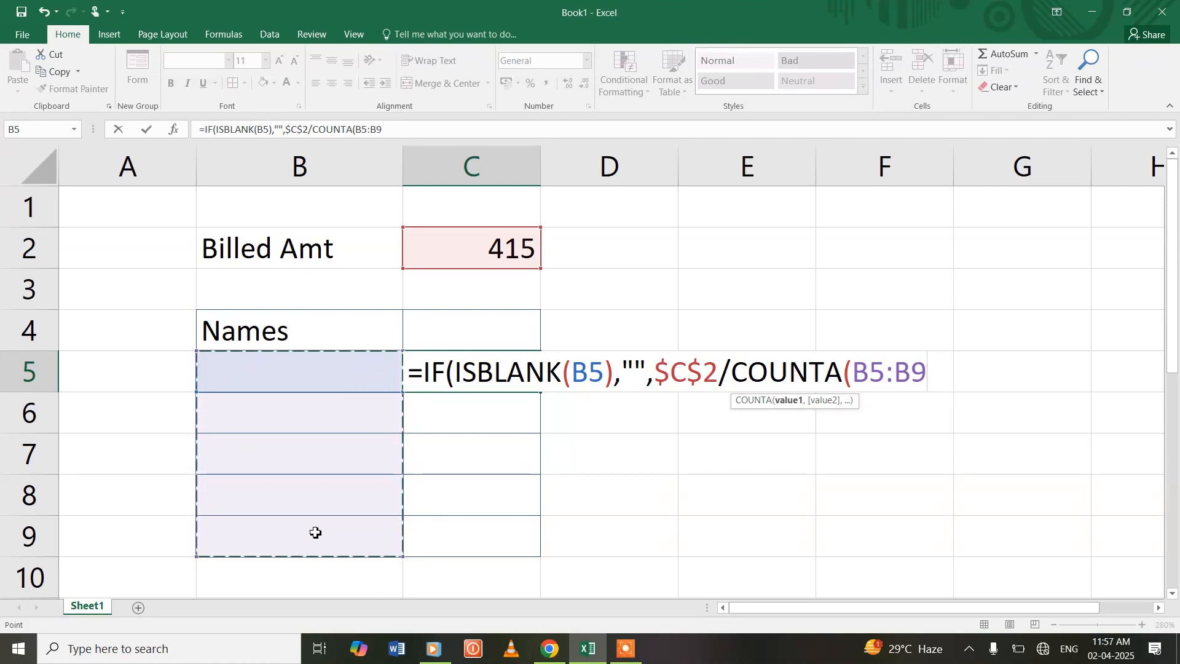
key(XF86AudioRaiseVolume)
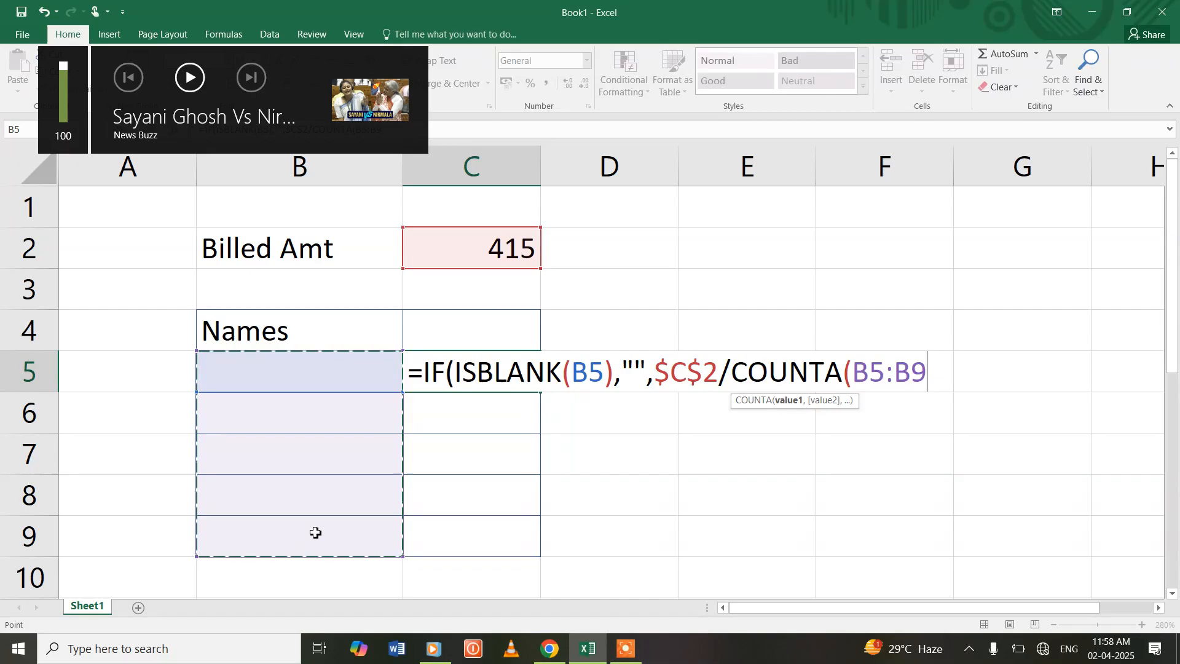
key(F4)
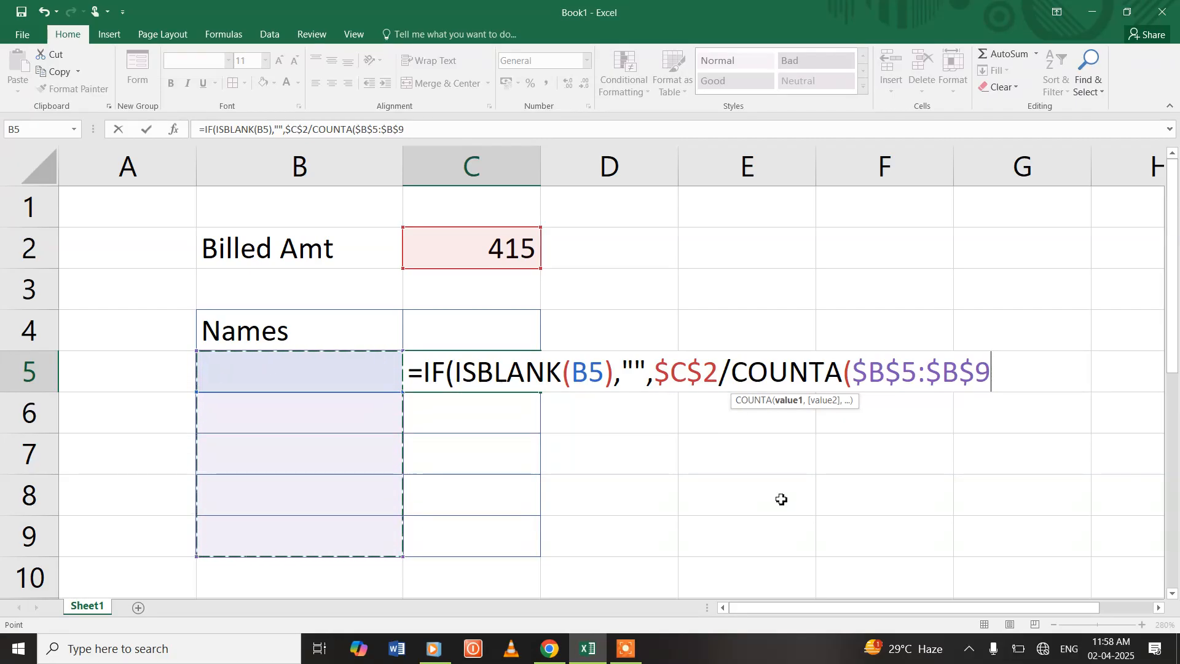
text())
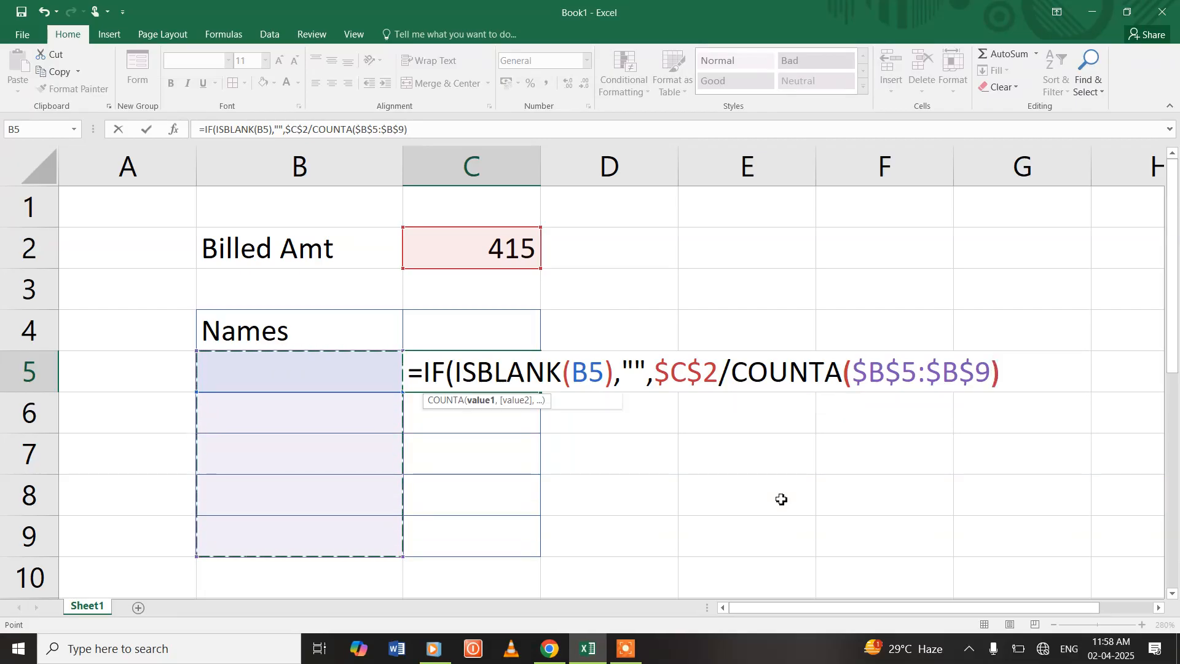
key(Return)
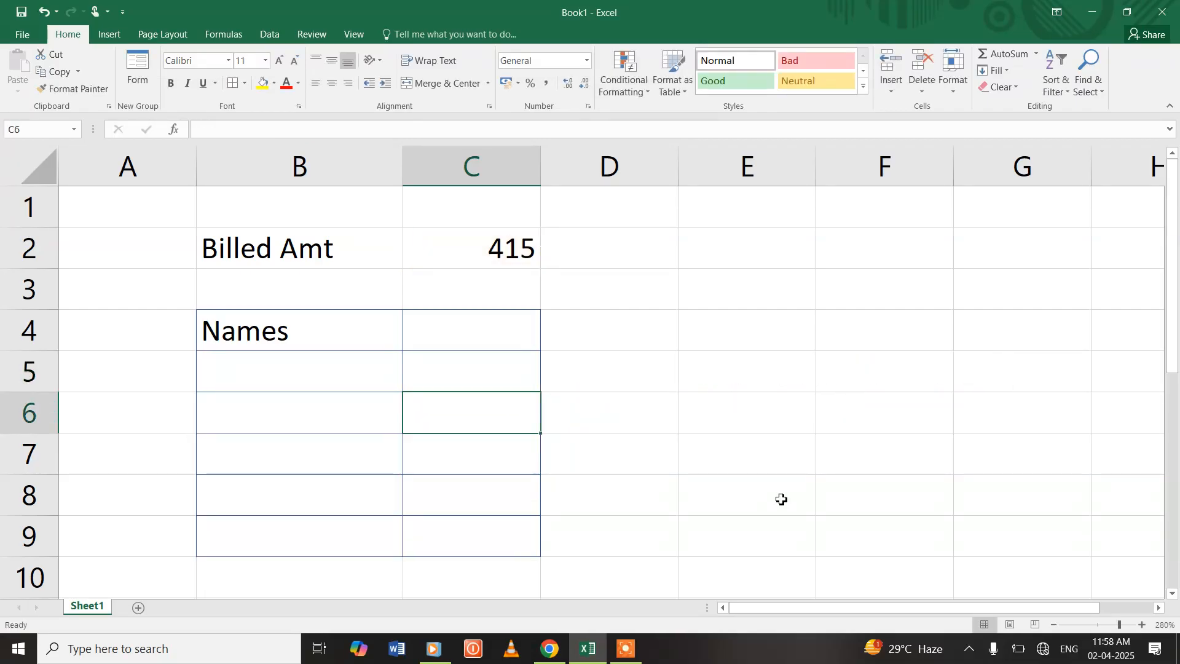
Fill the C5 formula down through C9.
click(510, 375)
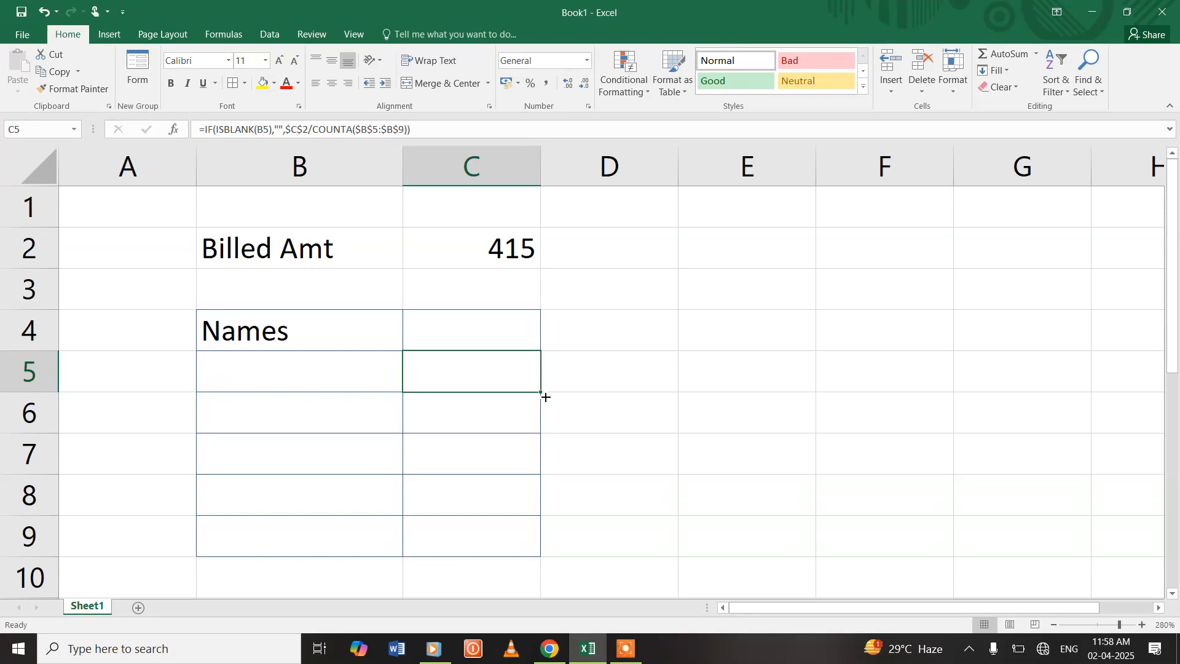
drag(545, 397, 533, 571)
Enter three people's first names in cells B5 to B7 under the Names heading.
click(244, 370)
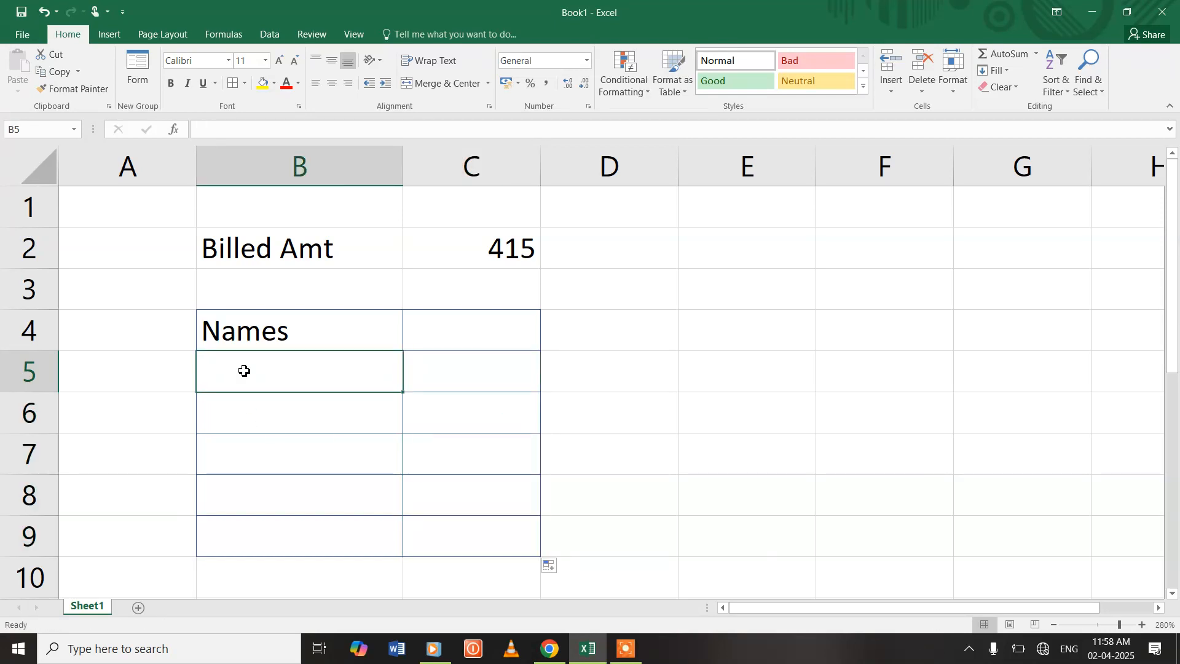
text(Soumalya)
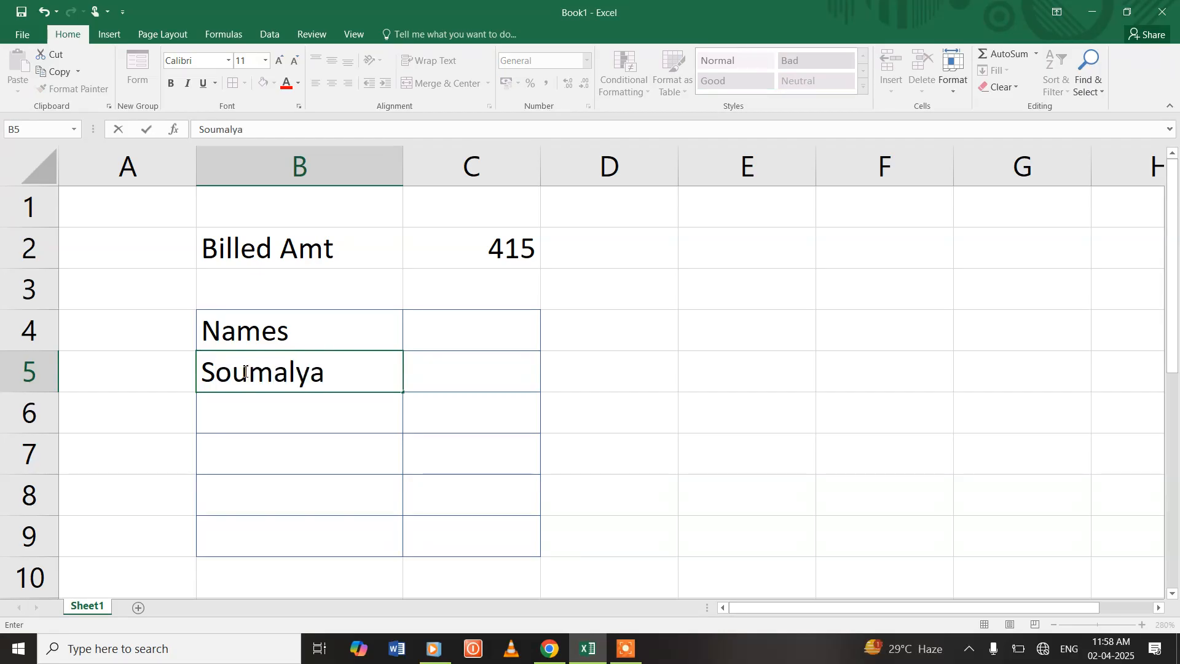
key(Return)
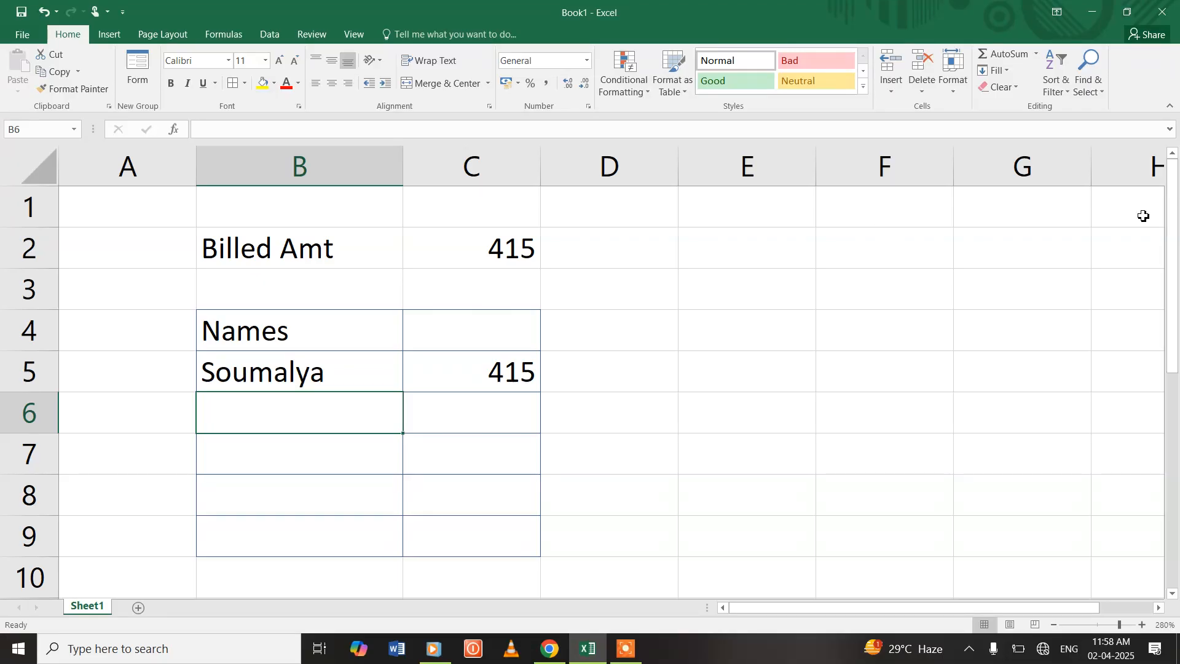
text(K)
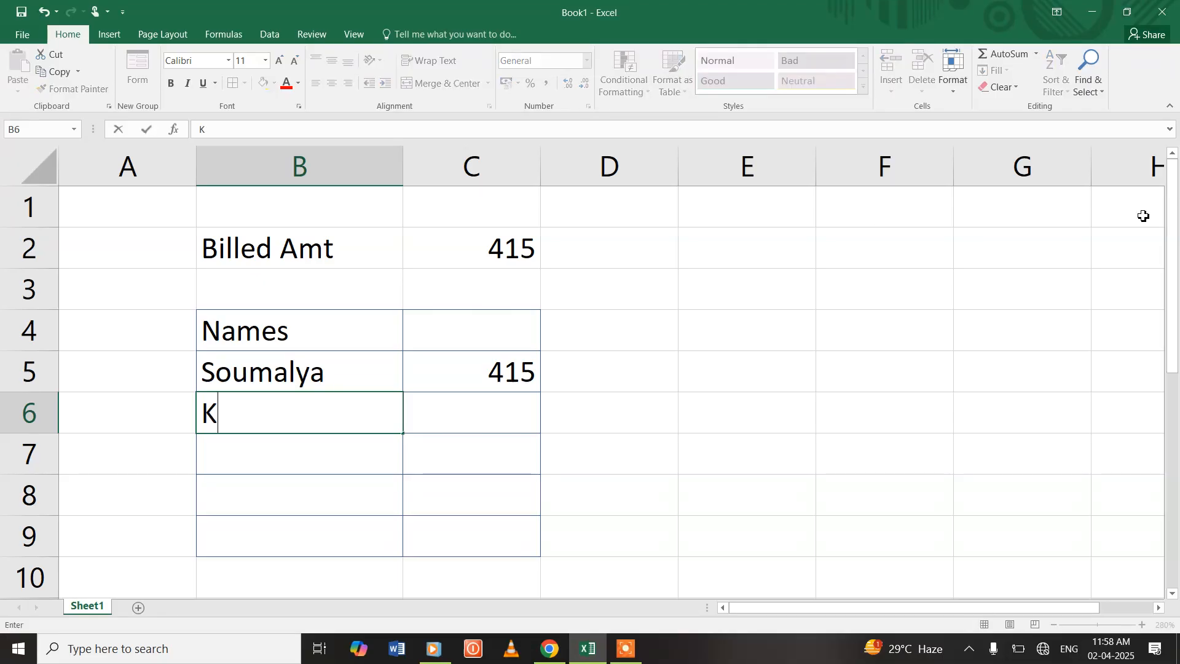
text(rishnendu)
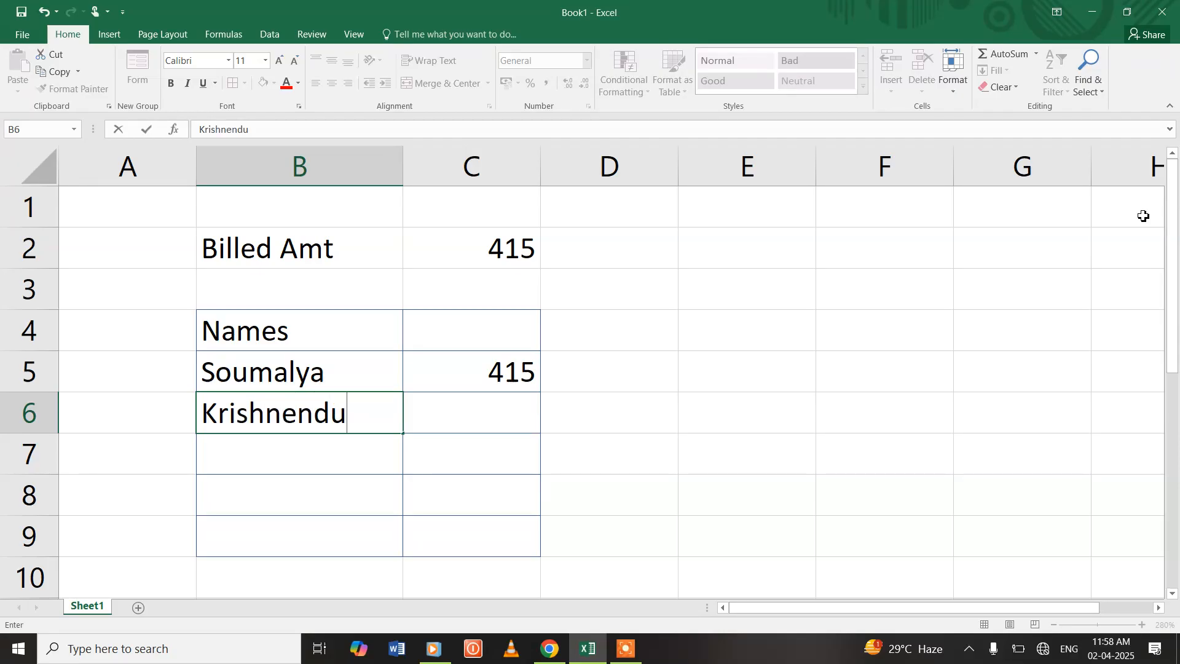
key(Return)
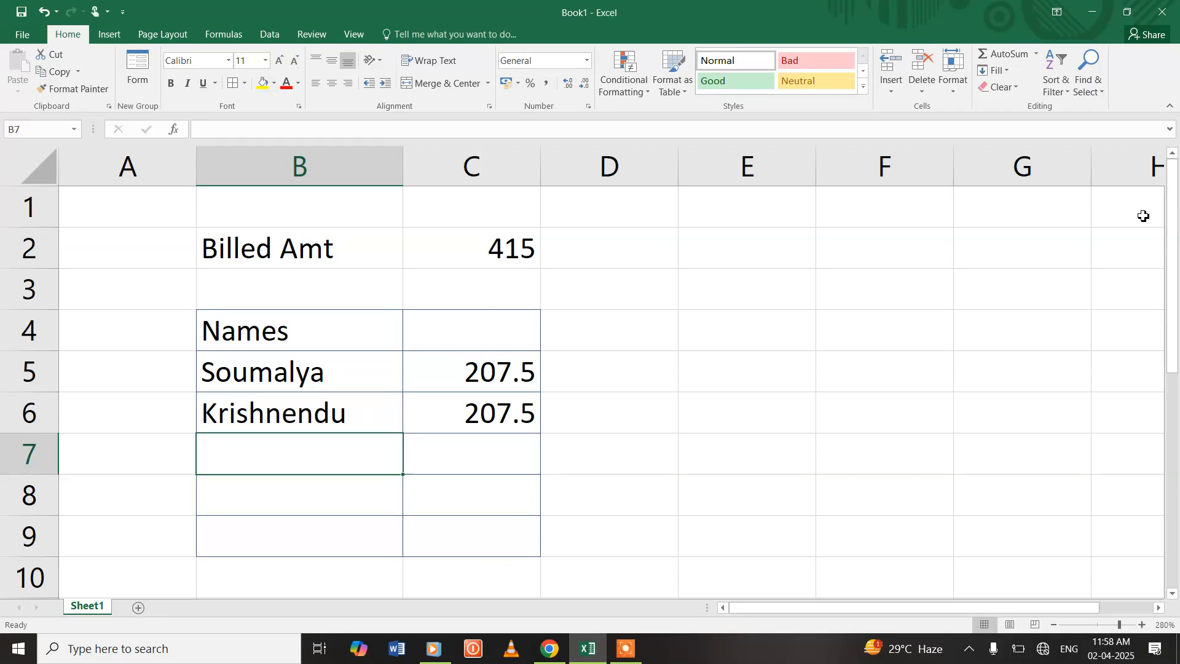
text(Ashisa)
key(BackSpace)
text(h)
key(Return)
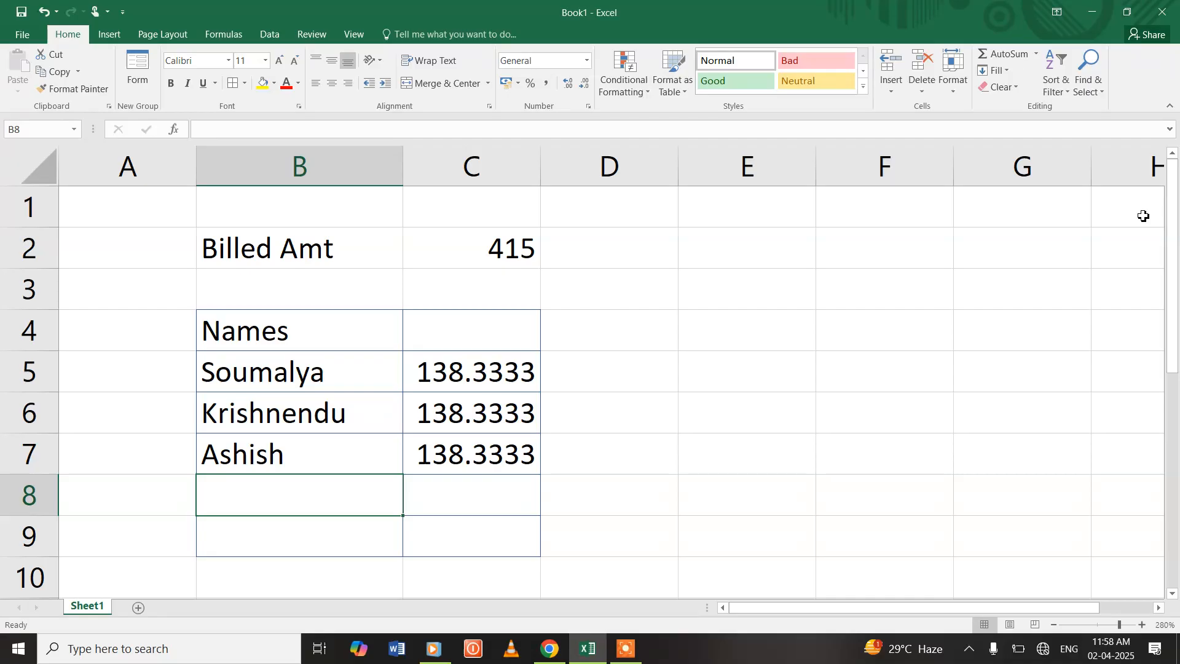